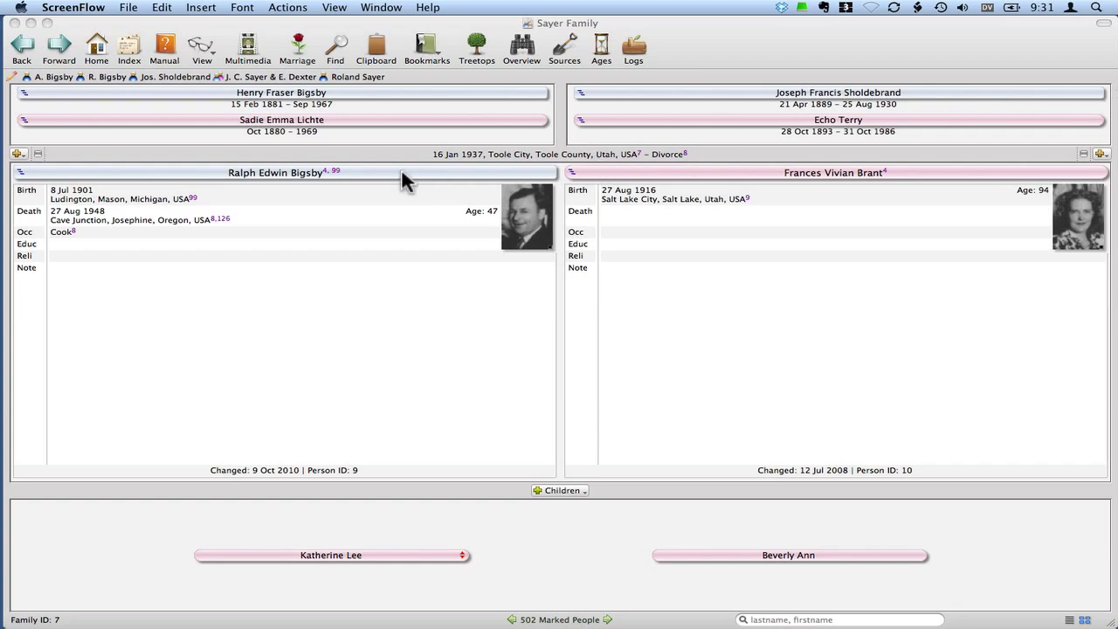
pyautogui.doubleClick(280, 172)
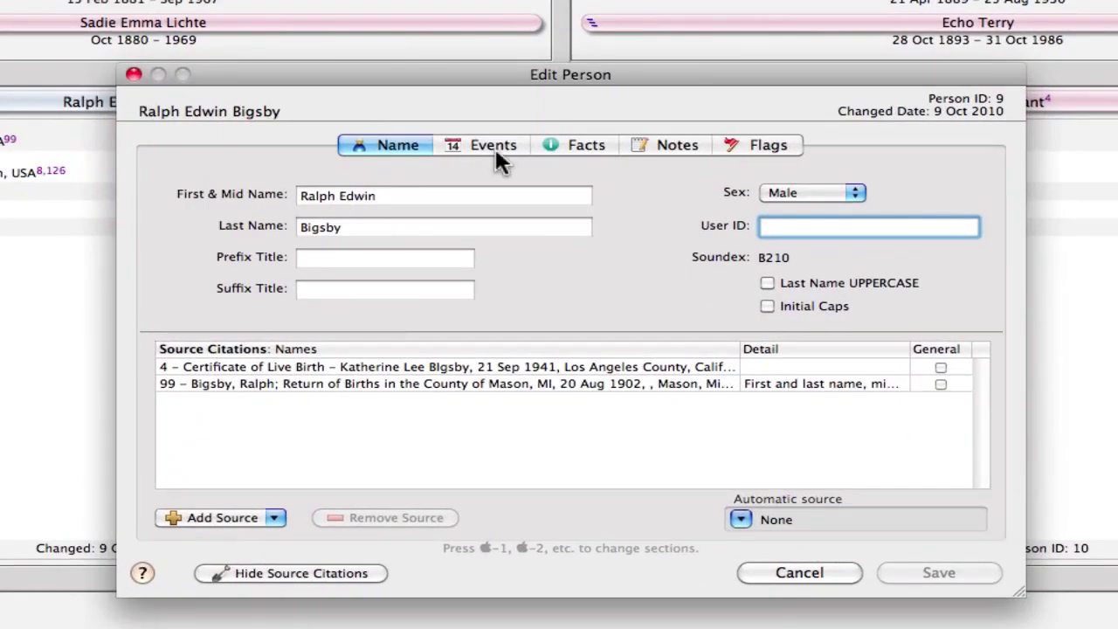
pyautogui.click(491, 142)
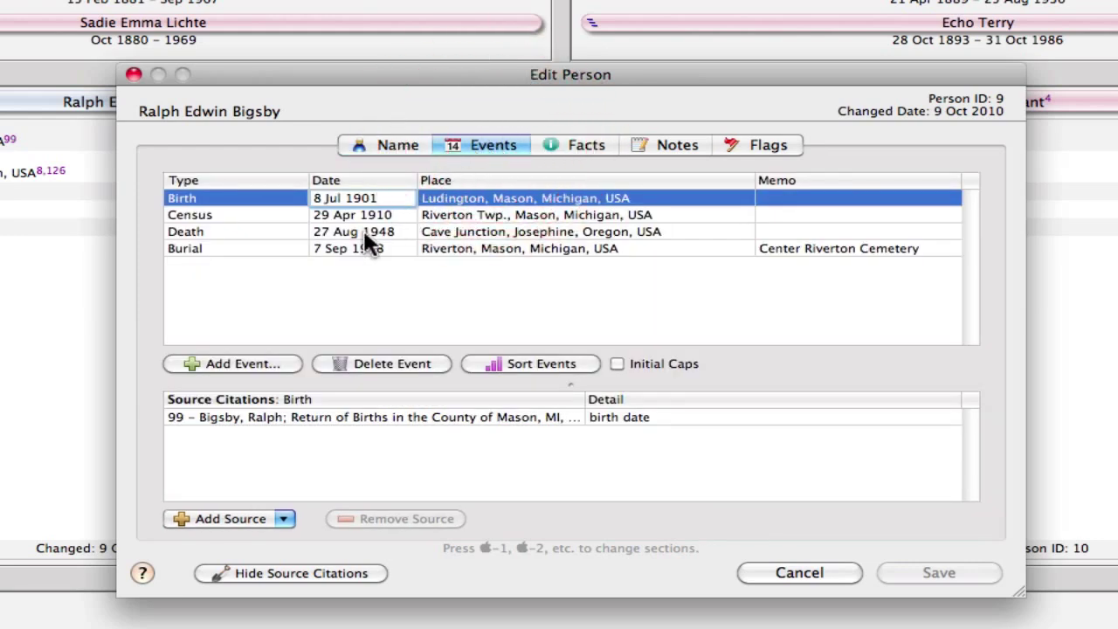
pyautogui.click(288, 239)
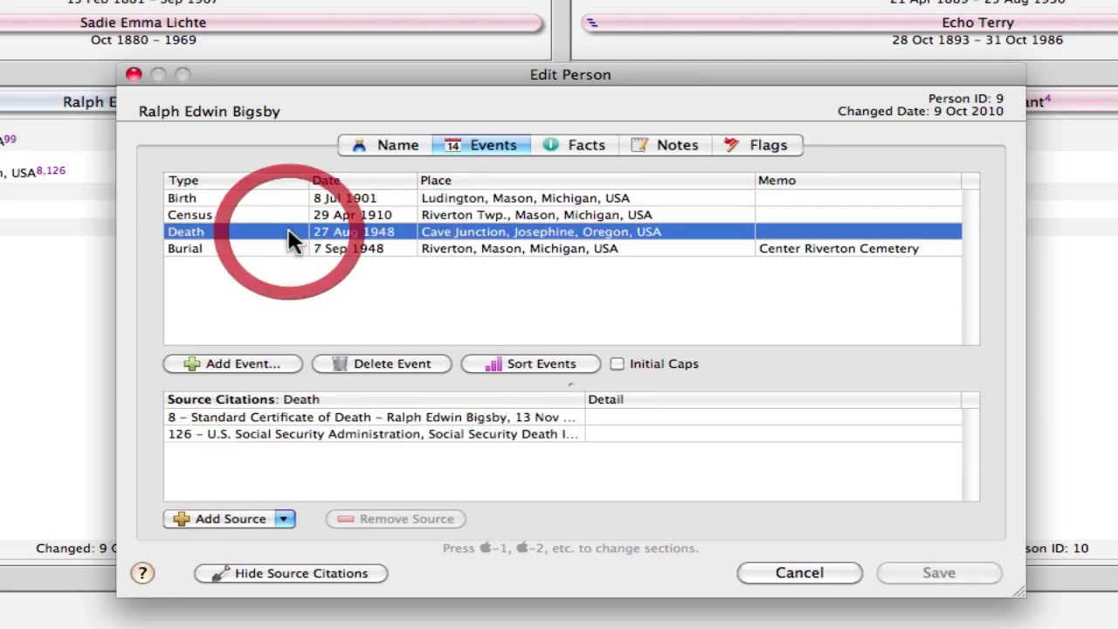
pyautogui.click(375, 416)
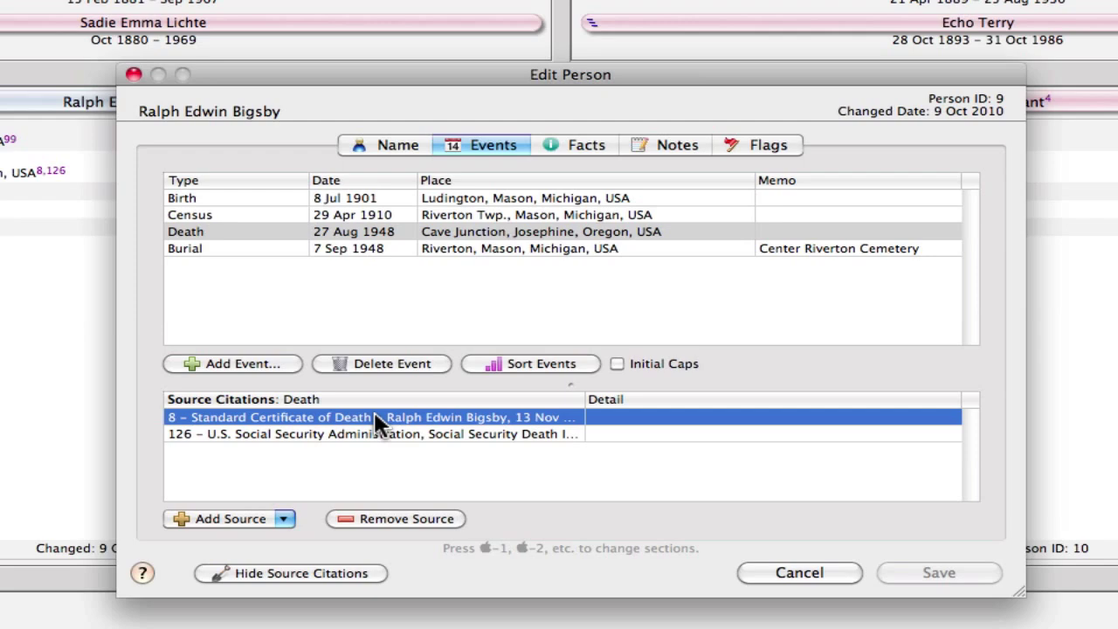
# Step: View the scanned death certificate image attached to the Standard Certificate of Death source, then close it
pyautogui.doubleClick(375, 415)
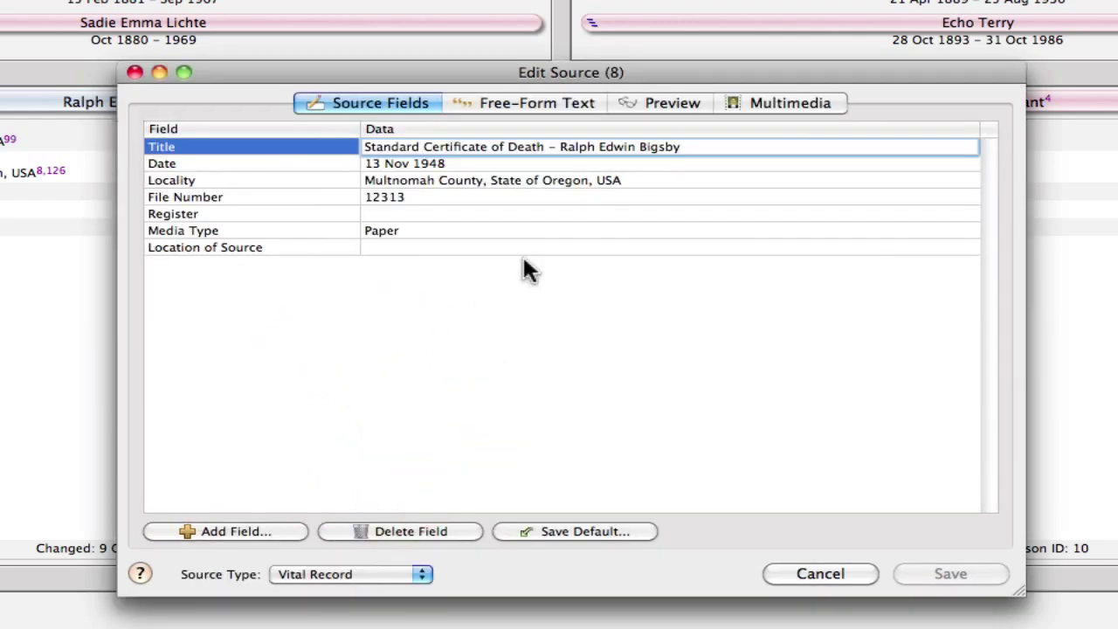
pyautogui.click(791, 107)
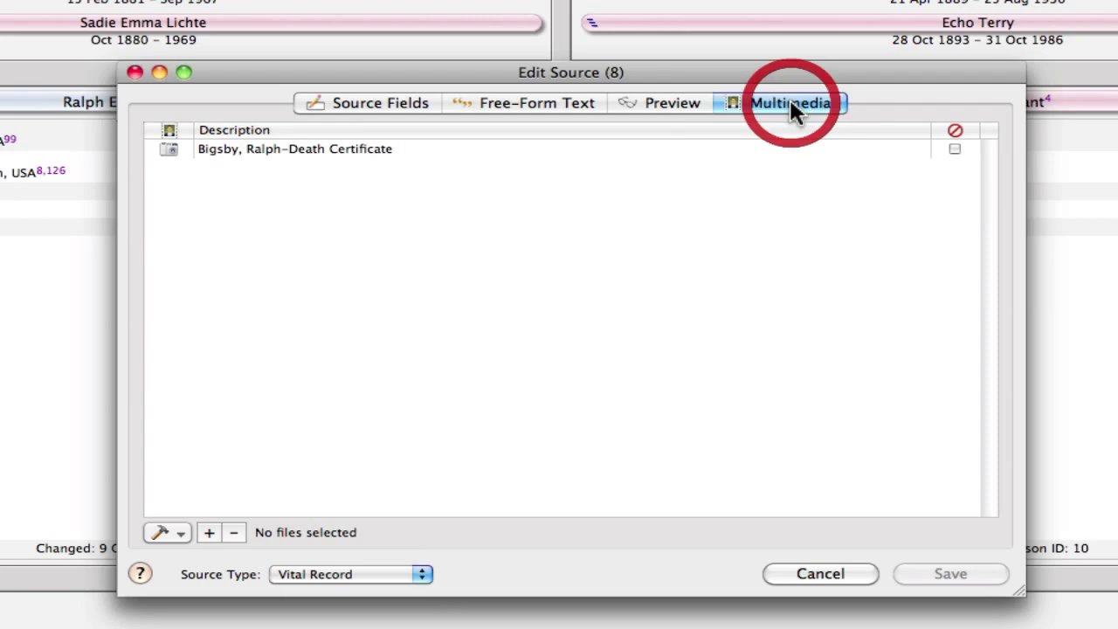
pyautogui.doubleClick(282, 145)
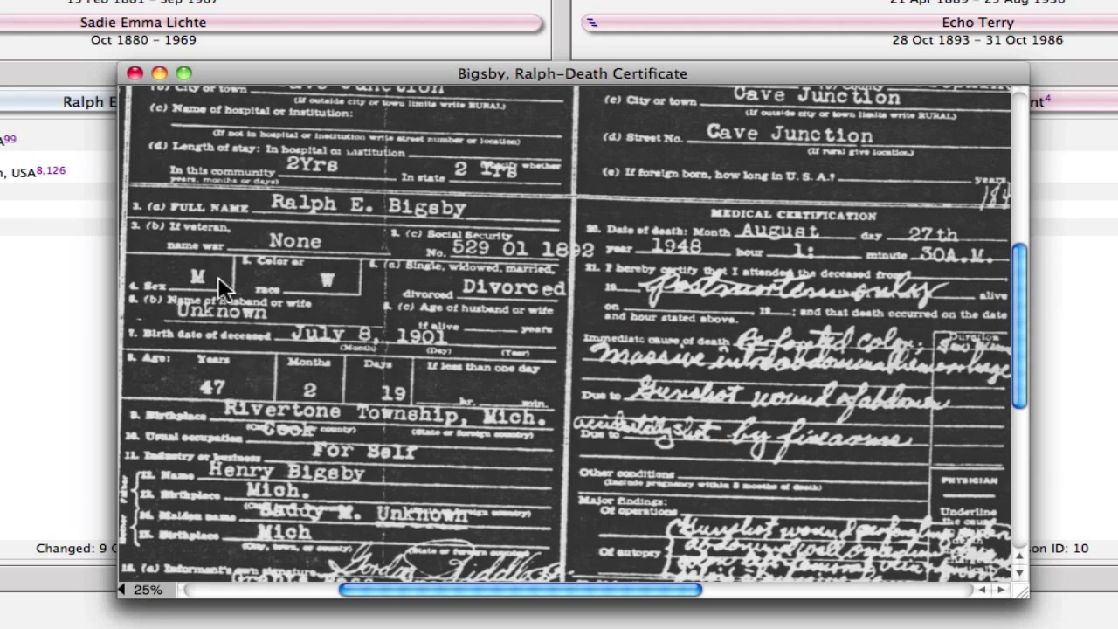
pyautogui.click(133, 73)
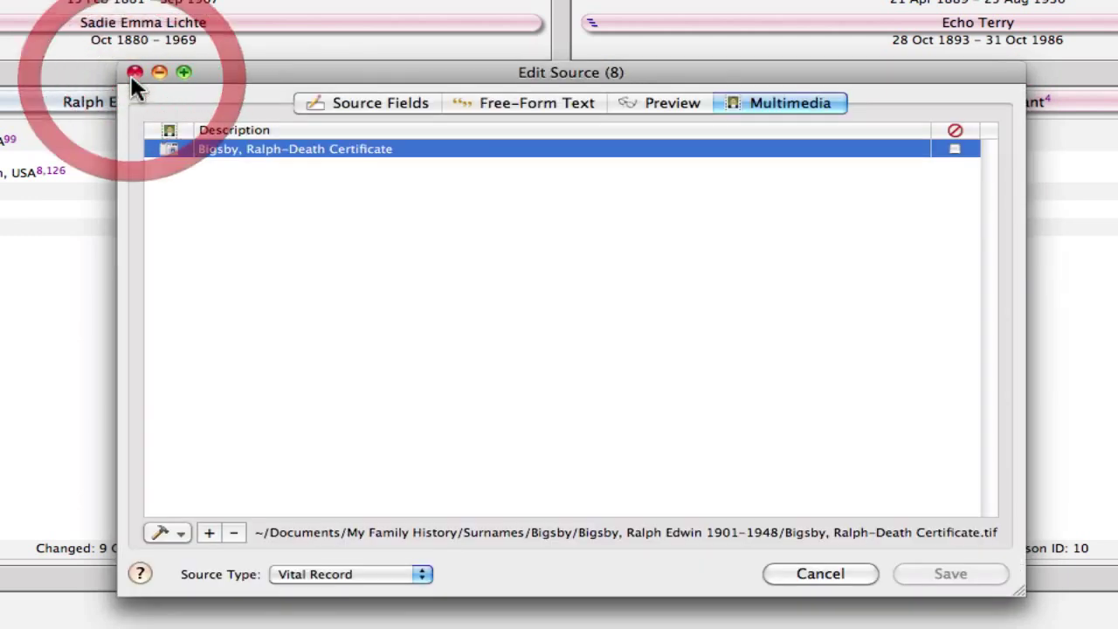
# Step: Close the death certificate source without saving and show the Birth event's Mason County citation
pyautogui.click(370, 105)
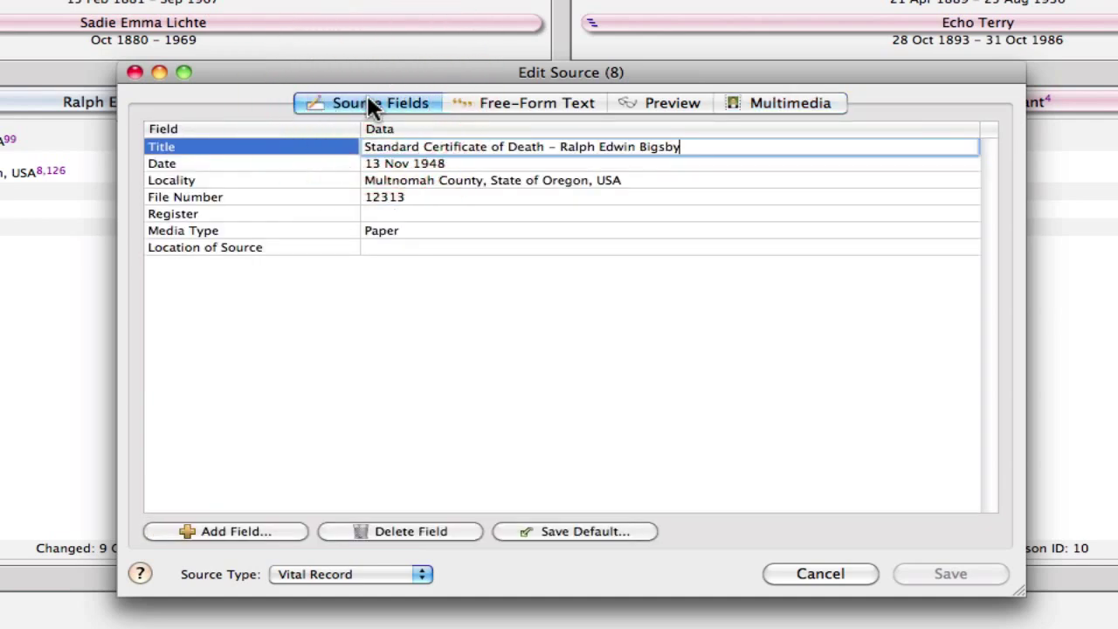
pyautogui.click(812, 576)
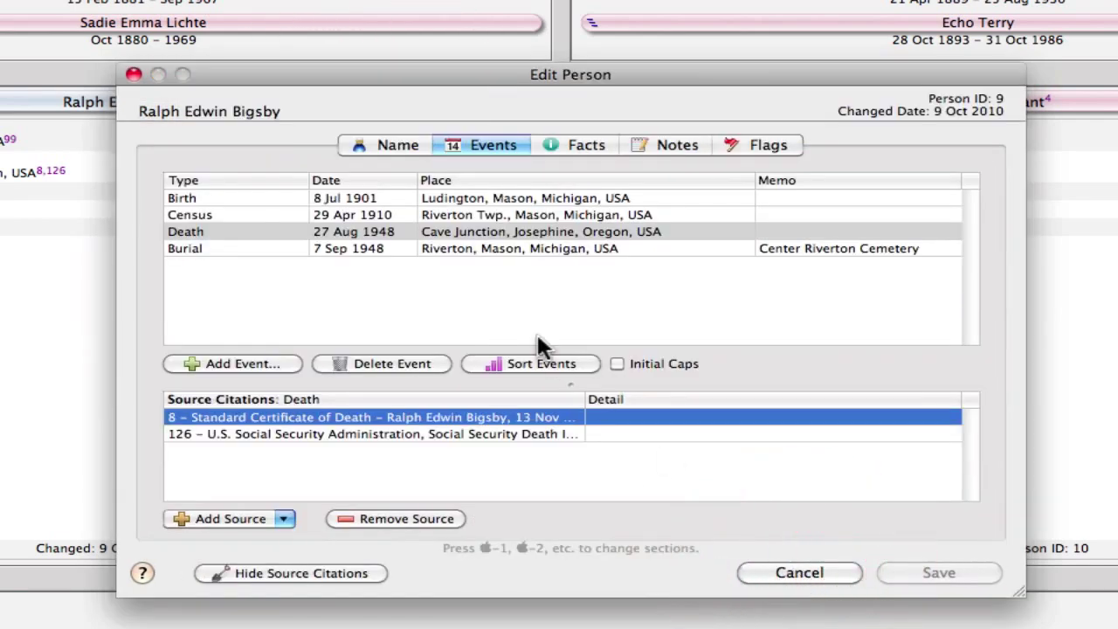
pyautogui.click(265, 200)
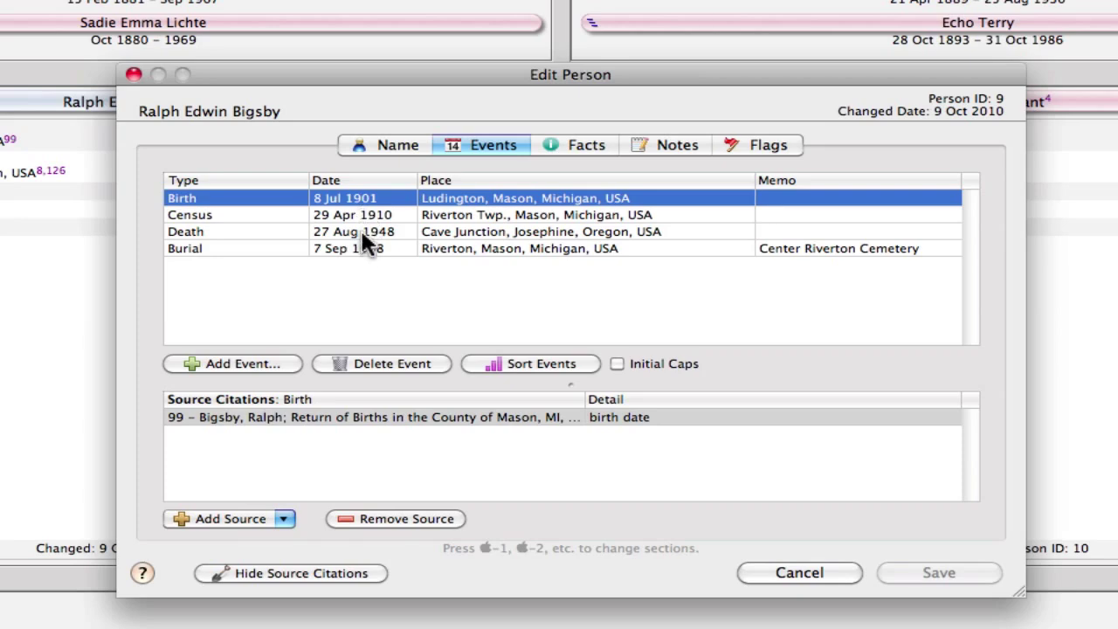
# Step: Add a new blank Birth event below Ralph's original one
pyautogui.click(238, 365)
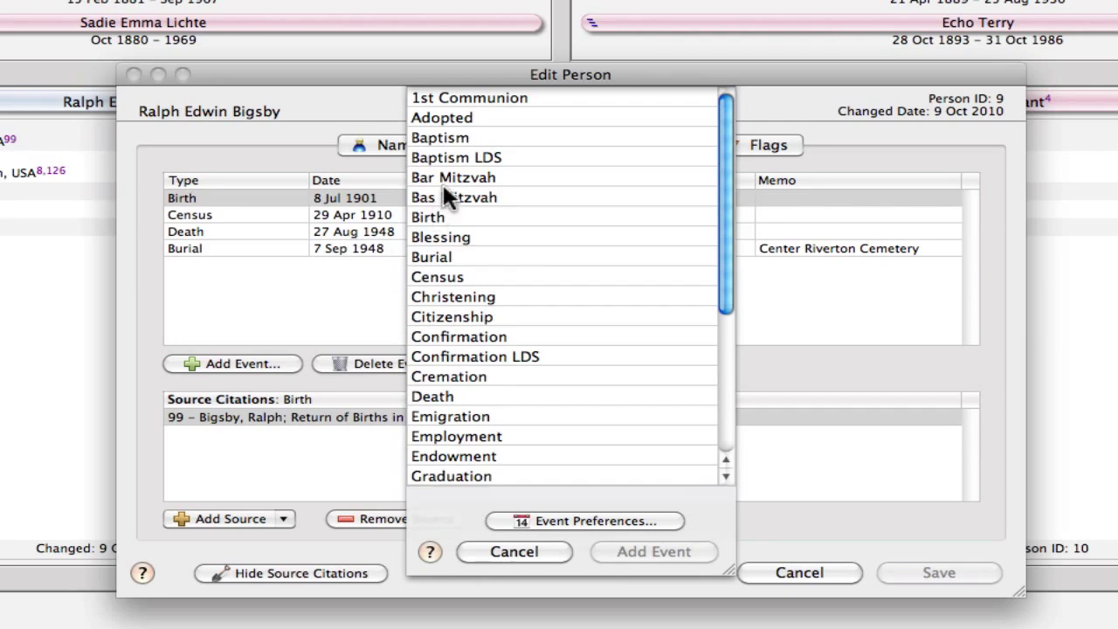
pyautogui.click(434, 214)
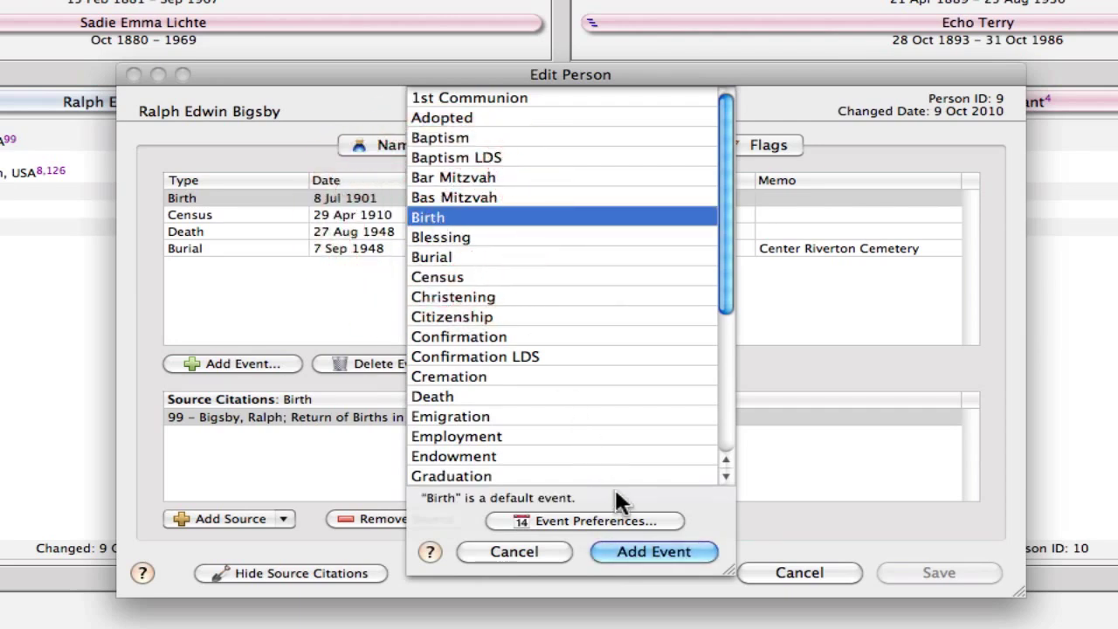
pyautogui.click(650, 547)
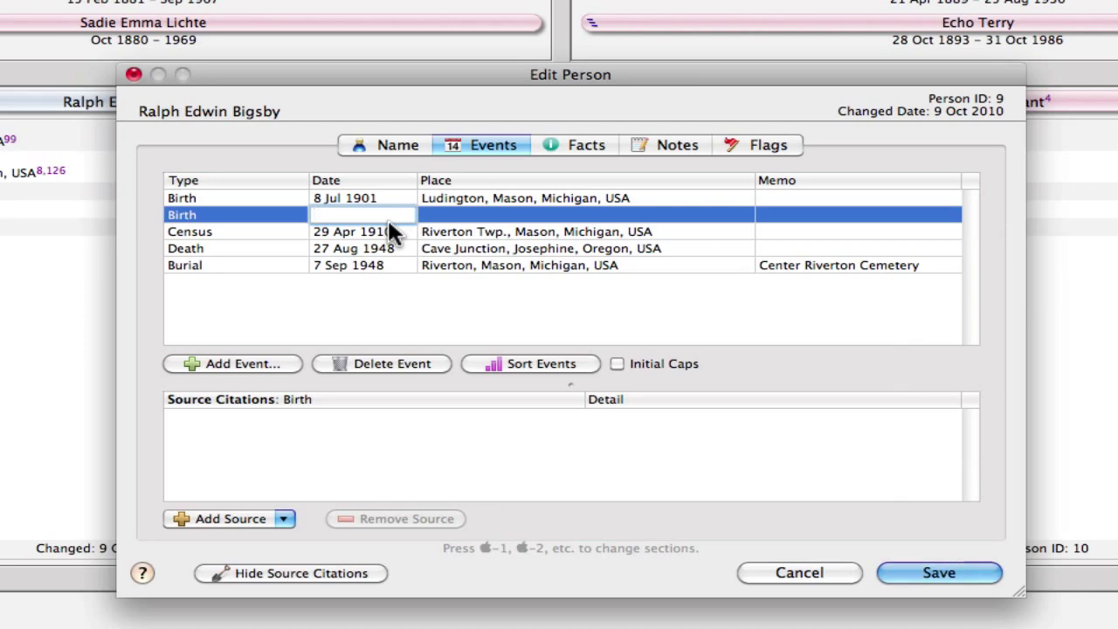
# Step: Enter '47 years 2 months 19 days before 27 Aug 1948' as the new Birth date, yielding 8 Jun 1901
pyautogui.write('47 years 2 months 19 day before 27 Aug 1948')
pyautogui.press('Left')
pyautogui.press('Left')
pyautogui.press('Left')
pyautogui.press('Left')
pyautogui.press('Left')
pyautogui.press('Left')
pyautogui.press('Left')
pyautogui.press('Left')
pyautogui.press('Left')
pyautogui.press('Left')
pyautogui.press('Left')
pyautogui.press('Left')
pyautogui.press('Left')
pyautogui.press('Left')
pyautogui.press('Left')
pyautogui.press('Left')
pyautogui.press('Left')
pyautogui.press('Left')
pyautogui.press('Left')
pyautogui.press('Left')
pyautogui.press('Left')
pyautogui.press('Left')
pyautogui.press('Left')
pyautogui.press('Left')
pyautogui.press('Left')
pyautogui.press('Left')
pyautogui.press('Left')
pyautogui.press('Left')
pyautogui.press('Left')
pyautogui.press('Left')
pyautogui.press('Left')
pyautogui.press('Left')
pyautogui.press('Left')
pyautogui.press('Left')
pyautogui.press('Left')
pyautogui.press('Left')
pyautogui.press('Left')
pyautogui.press('Left')
pyautogui.press('Left')
pyautogui.press('Left')
pyautogui.press('Right')
pyautogui.press('Right')
pyautogui.press('Right')
pyautogui.press('Right')
pyautogui.press('Right')
pyautogui.press('Right')
pyautogui.press('Right')
pyautogui.press('Right')
pyautogui.press('Right')
pyautogui.press('Right')
pyautogui.press('Right')
pyautogui.press('Right')
pyautogui.press('Right')
pyautogui.press('Right')
pyautogui.press('Right')
pyautogui.press('Right')
pyautogui.press('Right')
pyautogui.press('Right')
pyautogui.press('Right')
pyautogui.press('Right')
pyautogui.press('Right')
pyautogui.press('Right')
pyautogui.press('Right')
pyautogui.press('Right')
pyautogui.press('Right')
pyautogui.press('Right')
pyautogui.press('Right')
pyautogui.press('Right')
pyautogui.press('Right')
pyautogui.press('Right')
pyautogui.press('Right')
pyautogui.press('Right')
pyautogui.press('Right')
pyautogui.press('Right')
pyautogui.press('Right')
pyautogui.press('Right')
pyautogui.press('Right')
pyautogui.press('Right')
pyautogui.press('Right')
pyautogui.press('Right')
pyautogui.press('Right')
pyautogui.press('Right')
pyautogui.press('Tab')
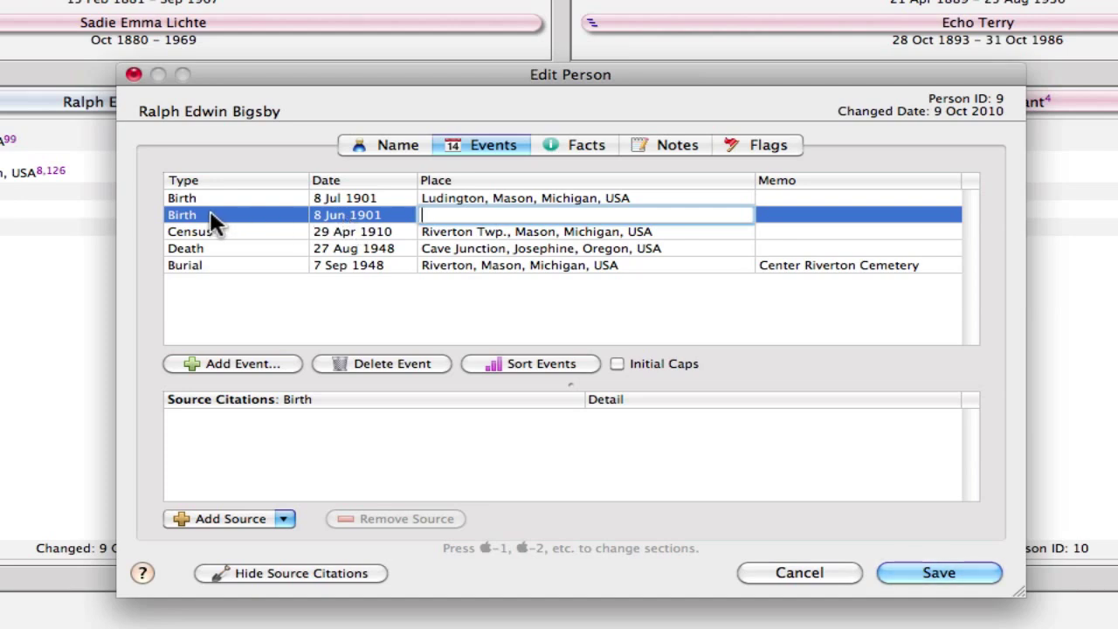
# Step: Cancel the temporary Birth event and reopen Ralph's events list
pyautogui.click(823, 576)
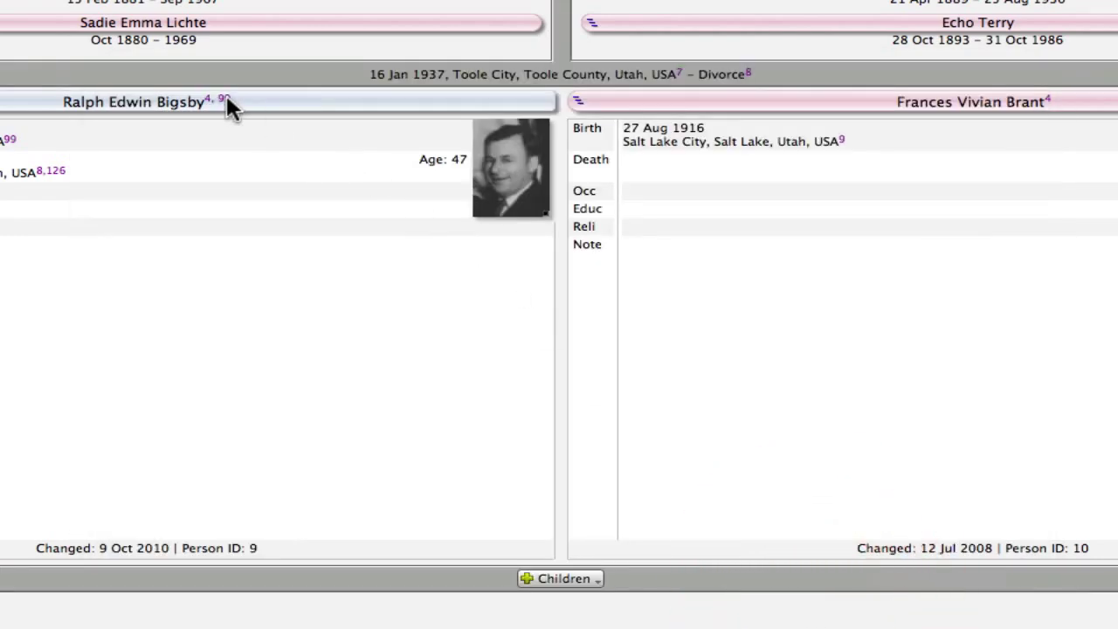
pyautogui.click(166, 103)
pyautogui.click(470, 145)
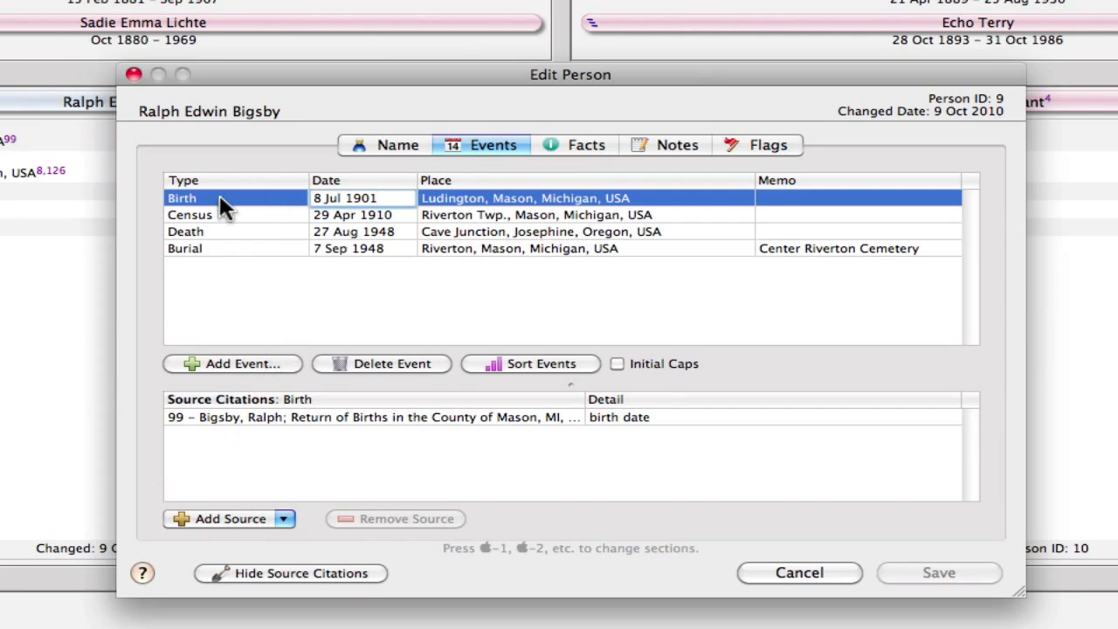
# Step: Cite source 8, Standard Certificate of Death, on Ralph's original Birth event
pyautogui.click(283, 519)
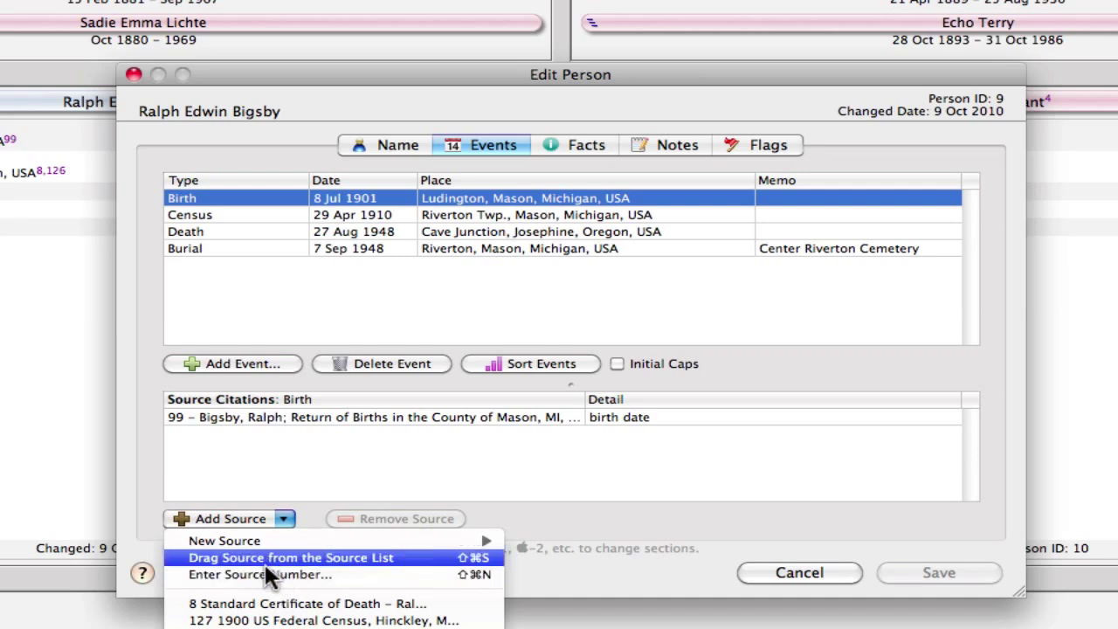
pyautogui.click(262, 603)
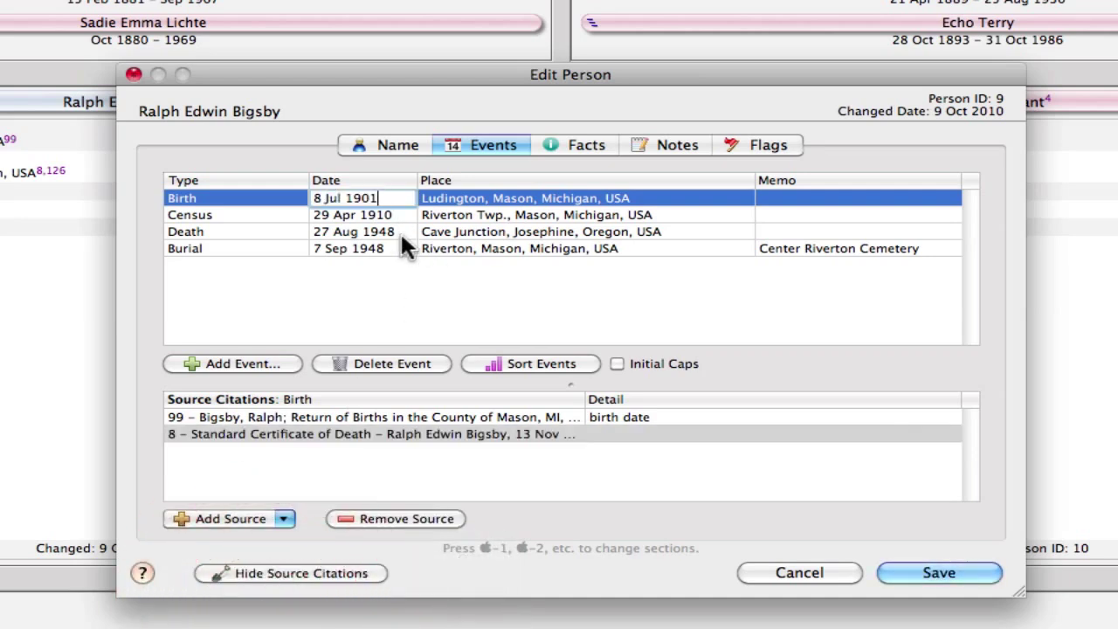
pyautogui.click(609, 434)
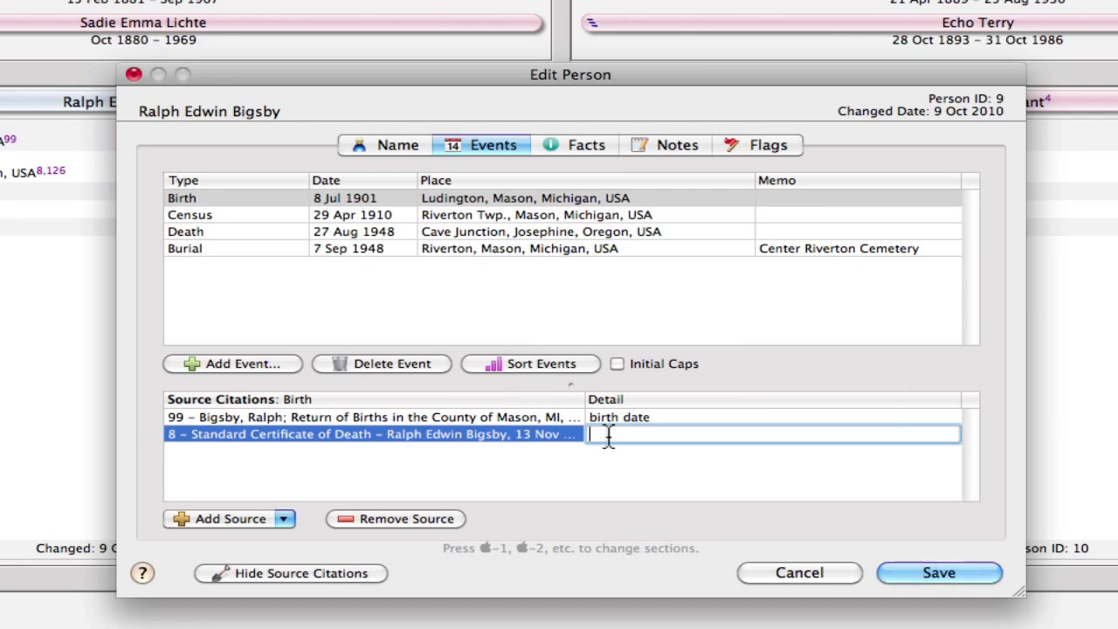
# Step: Set the birth citation's detail to 'Conflicting birth date and age'
pyautogui.write('birth date and age')
pyautogui.press('Left')
pyautogui.press('Left')
pyautogui.press('Left')
pyautogui.press('Left')
pyautogui.press('Left')
pyautogui.press('Left')
pyautogui.press('Left')
pyautogui.press('Left')
pyautogui.press('Left')
pyautogui.press('Left')
pyautogui.press('Left')
pyautogui.press('Left')
pyautogui.press('Left')
pyautogui.press('Left')
pyautogui.press('Left')
pyautogui.press('Left')
pyautogui.press('Left')
pyautogui.write('Conflicting')
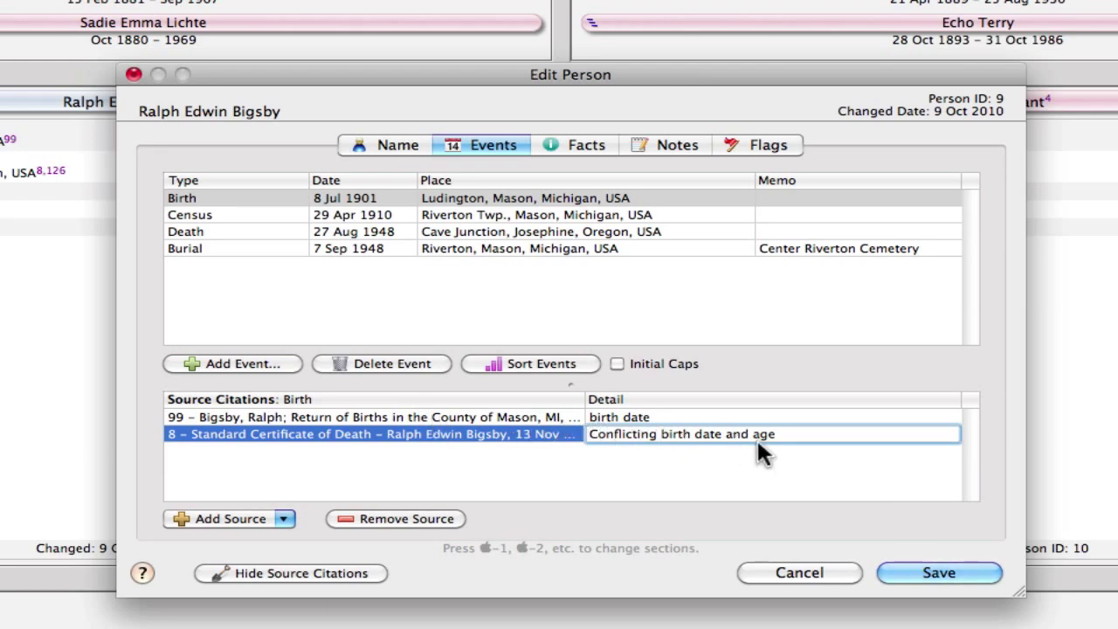
# Step: Save a free-form note on the death certificate source explaining 8 Jun 1901 conflicts with 8 Jul 1901
pyautogui.doubleClick(538, 432)
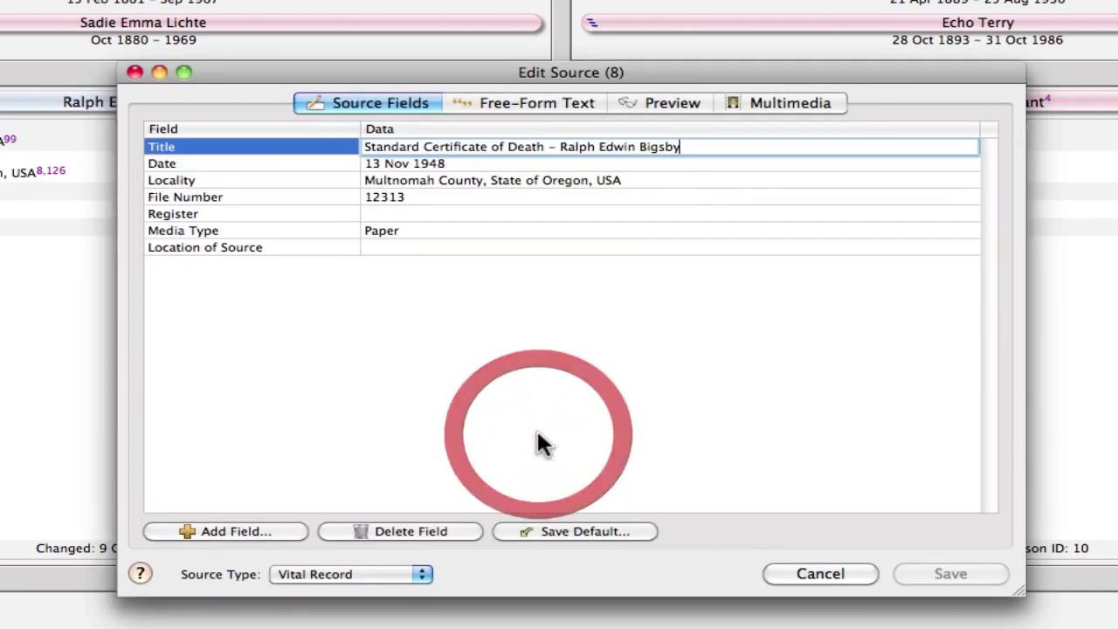
pyautogui.click(547, 105)
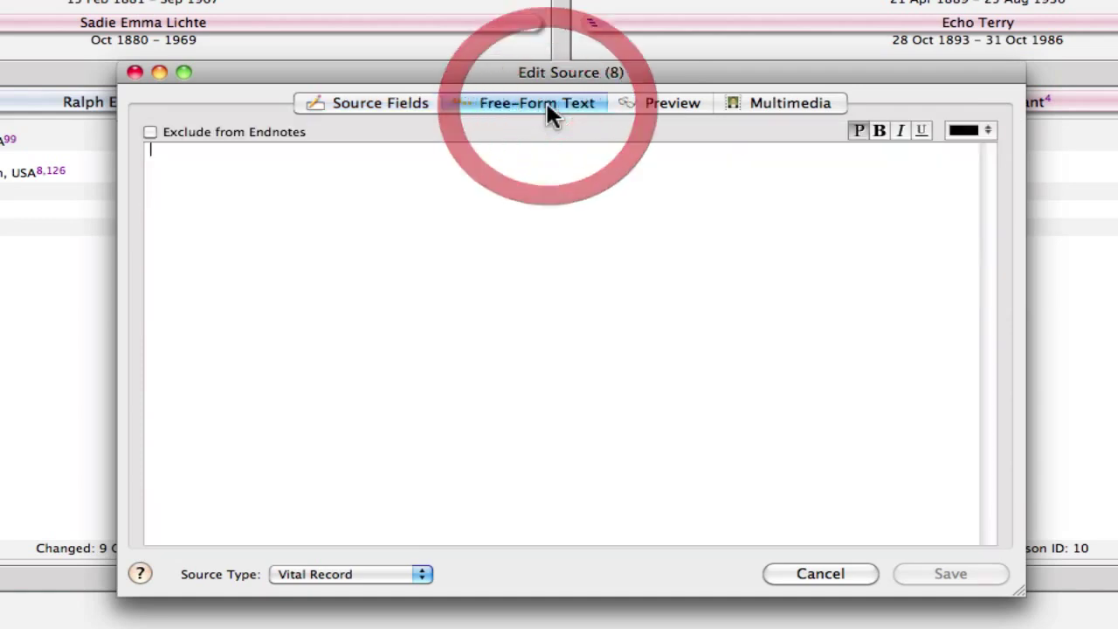
pyautogui.click(405, 160)
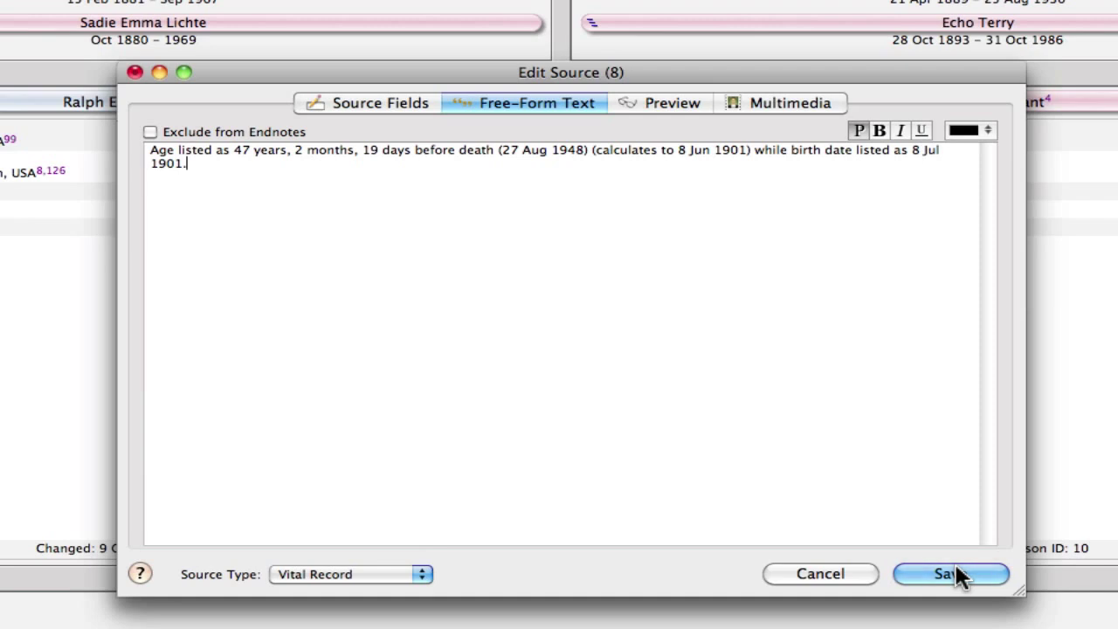
pyautogui.click(940, 573)
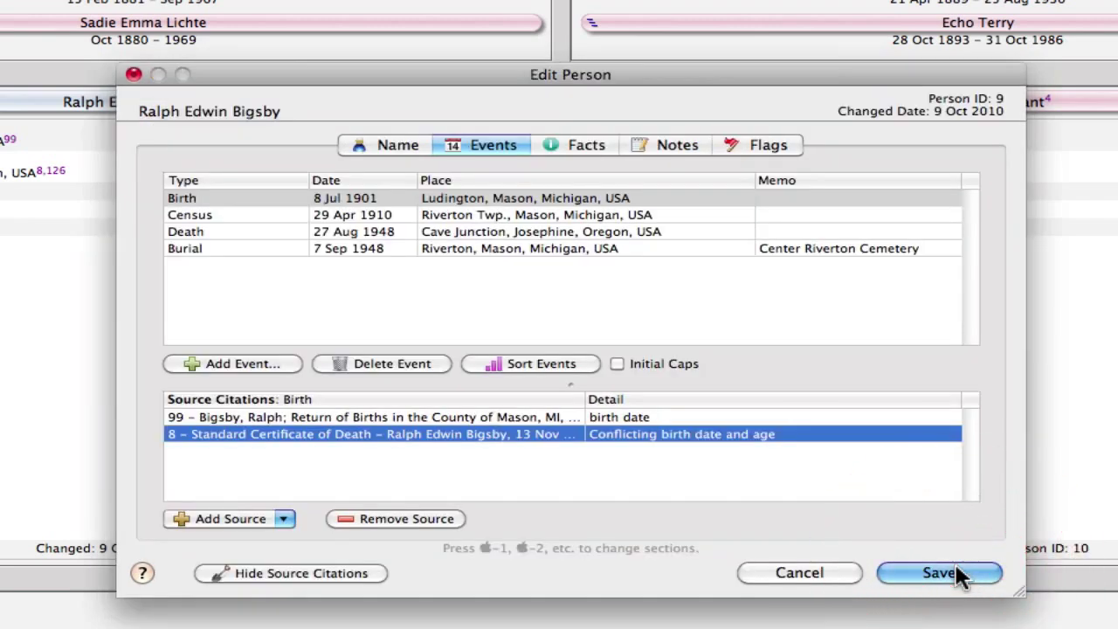